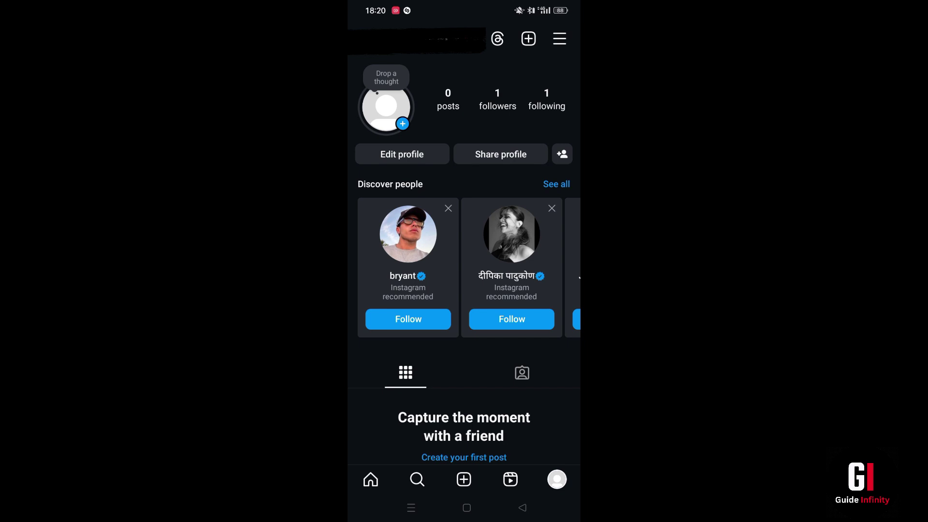
click(557, 476)
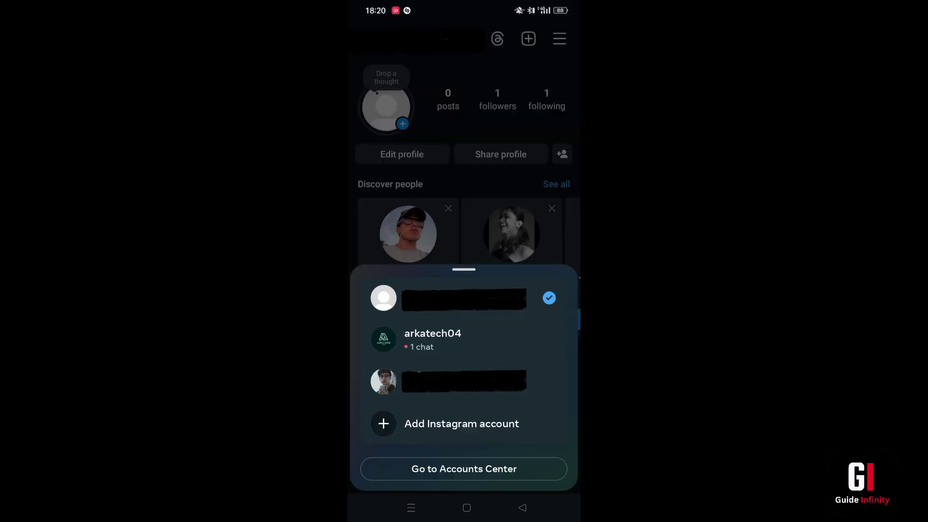
click(507, 335)
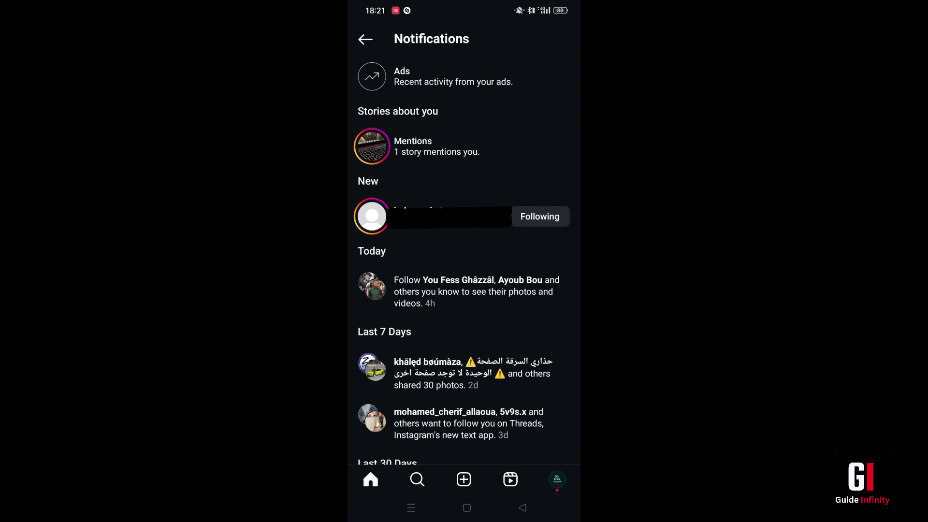
click(465, 159)
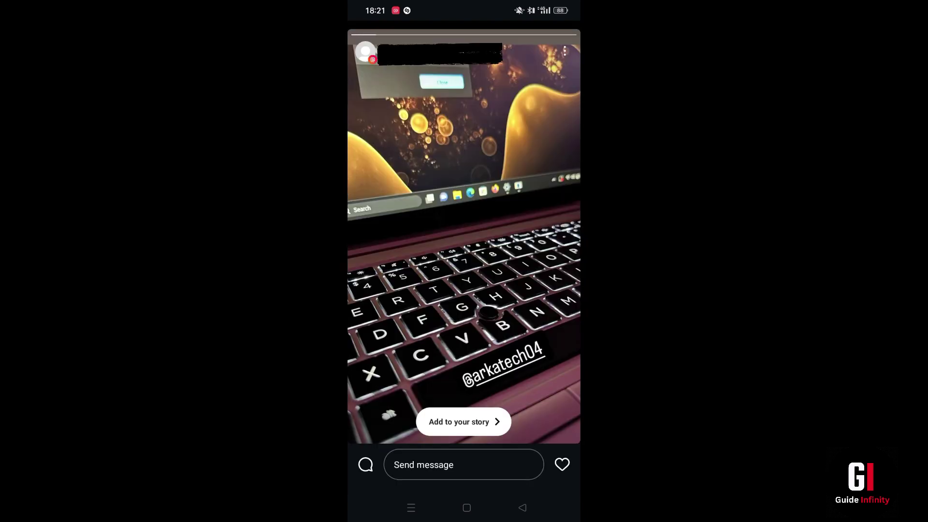
click(490, 295)
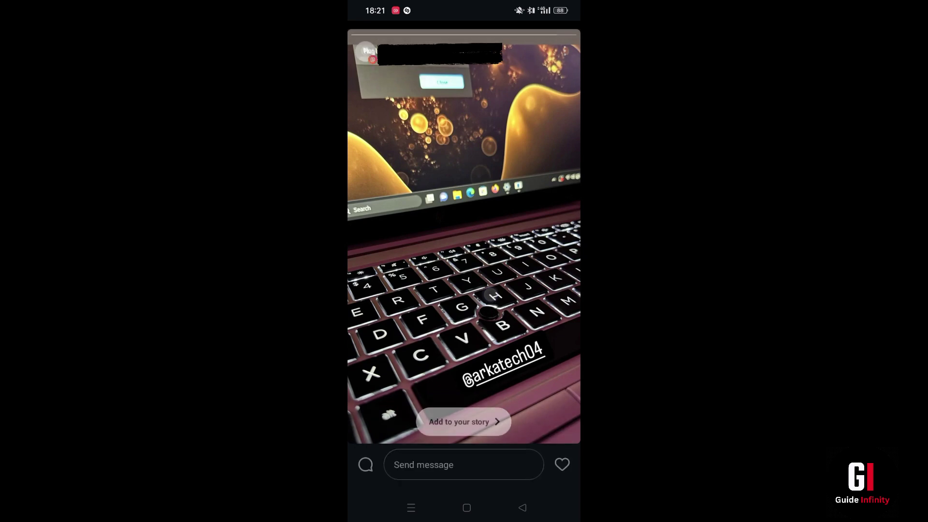
Reshare the mention, enlarge and tilt the photo, and put a 'Hello there' label top right
click(464, 424)
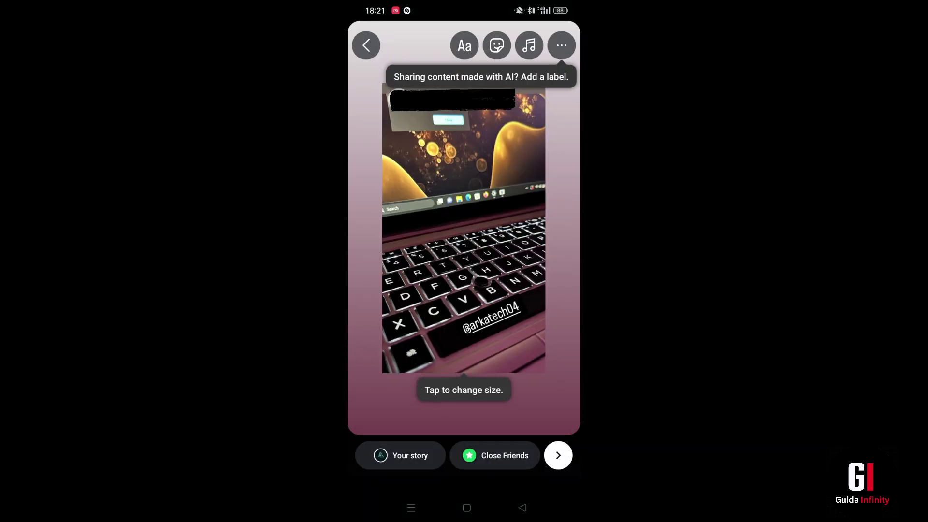
drag(464, 232, 528, 383)
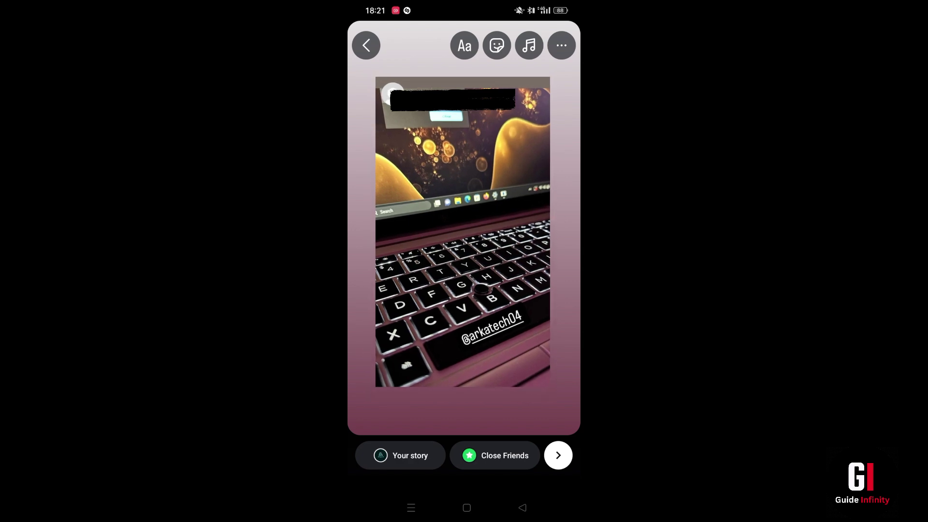
click(498, 416)
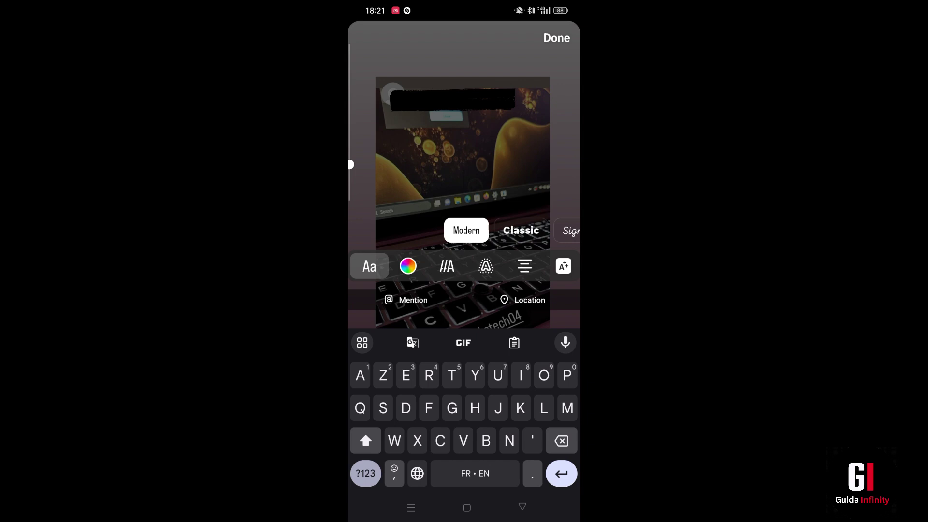
text(Hellow)
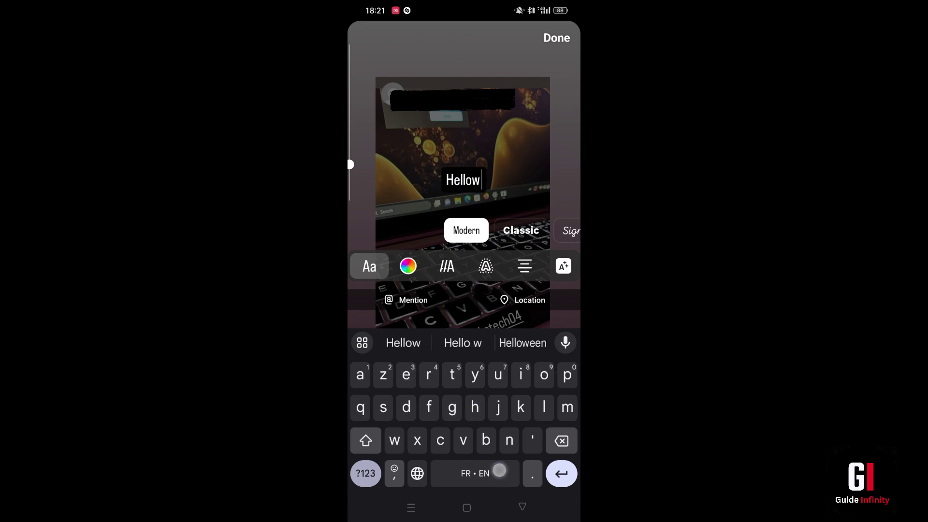
key(BackSpace)
text(there)
click(556, 37)
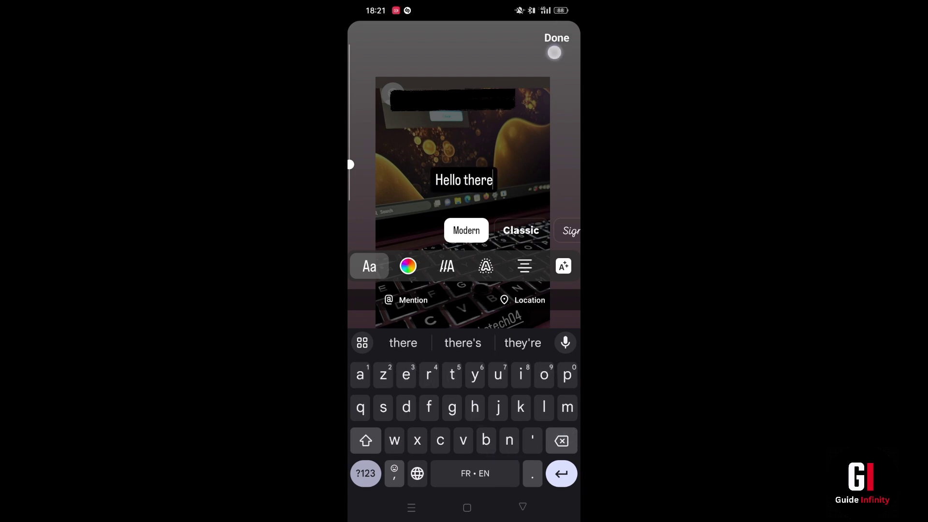
drag(465, 181, 508, 71)
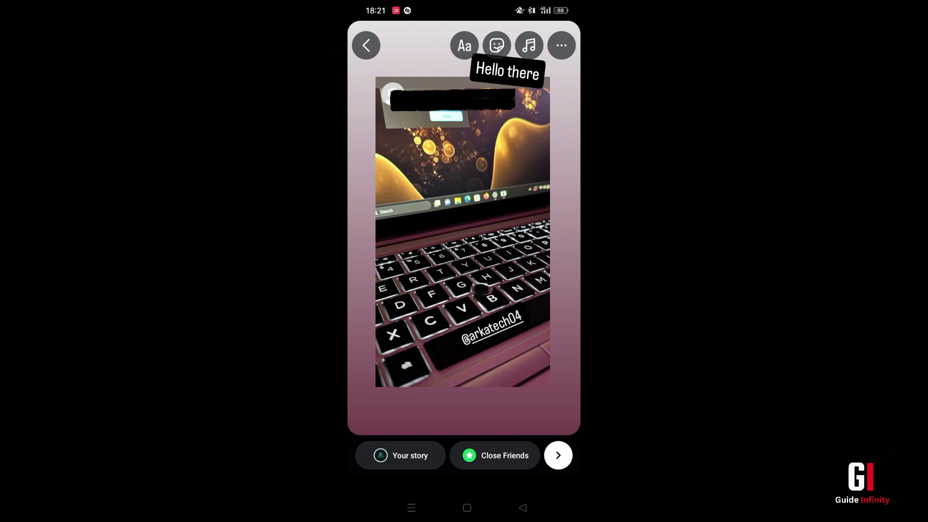
Post the 'Hello there' repost to arkatech04's story and view it from the profile picture
click(401, 456)
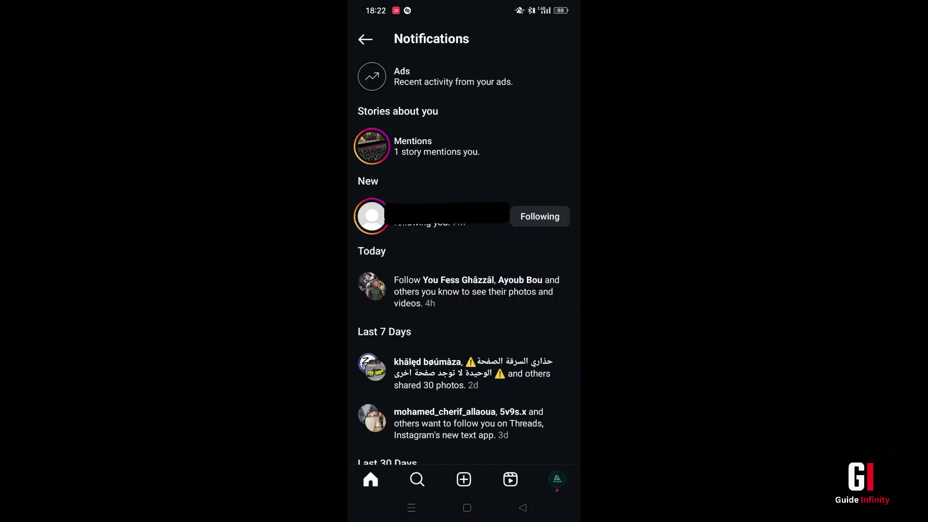
click(558, 480)
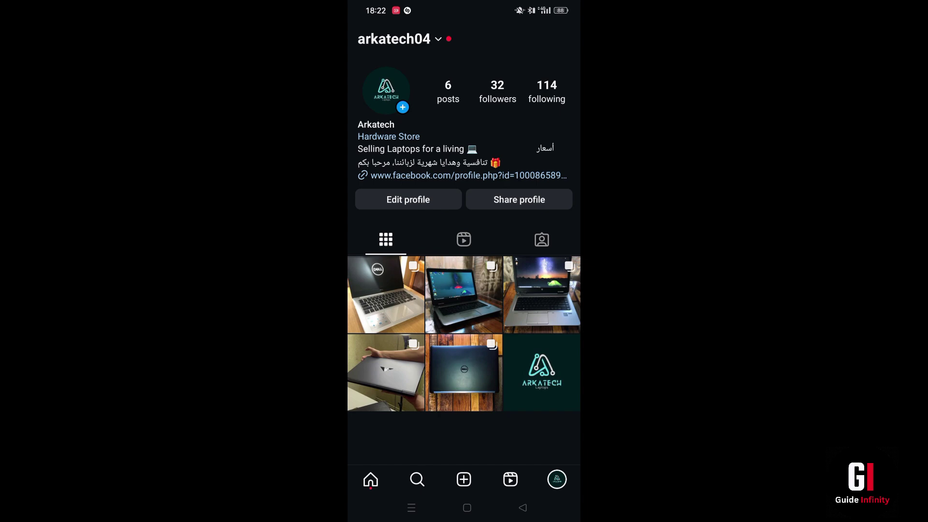
click(383, 87)
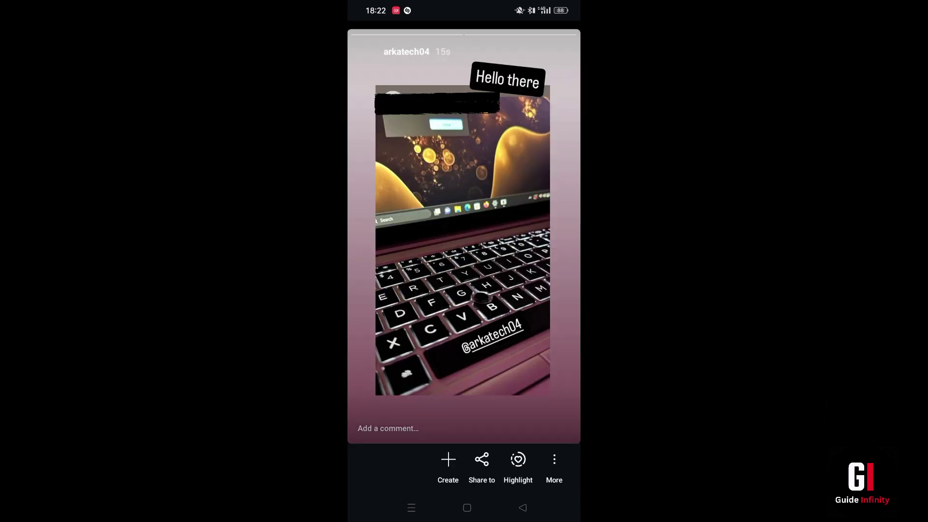